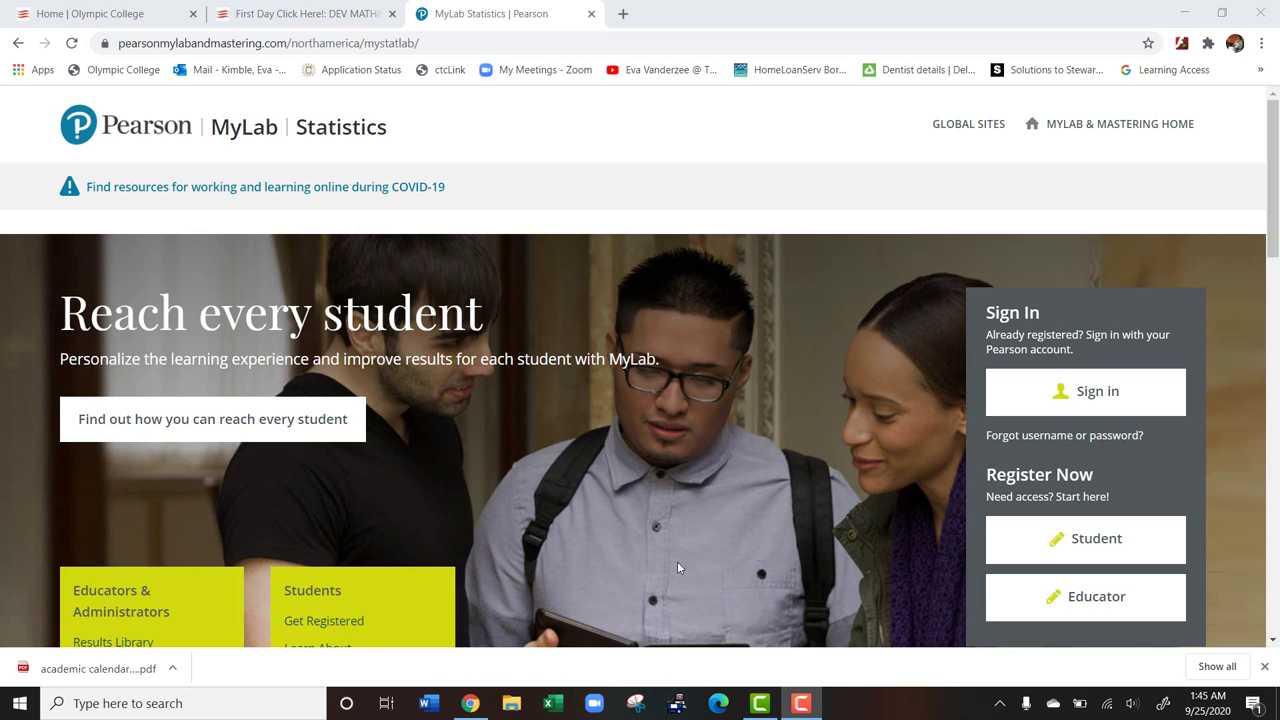
- Go to mystatlab.com in the browser
left_click(460, 50)
key("ctrl+a")
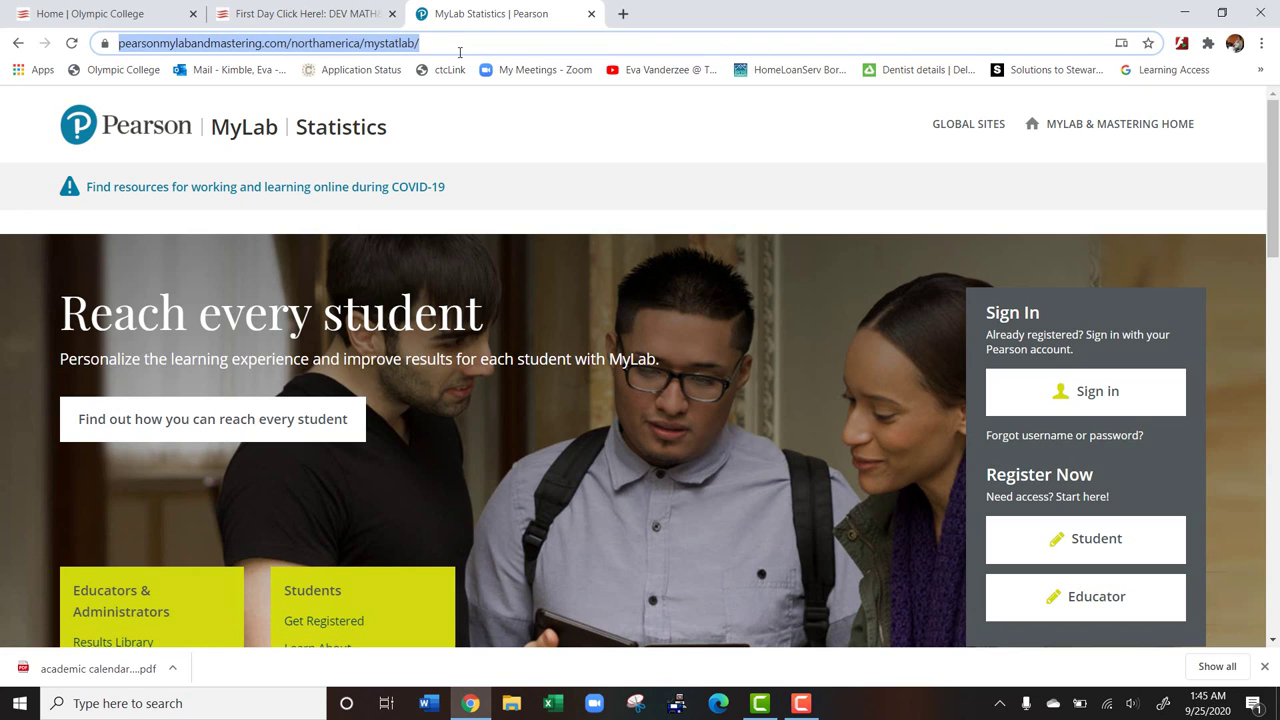
type("myst")
key("BackSpace")
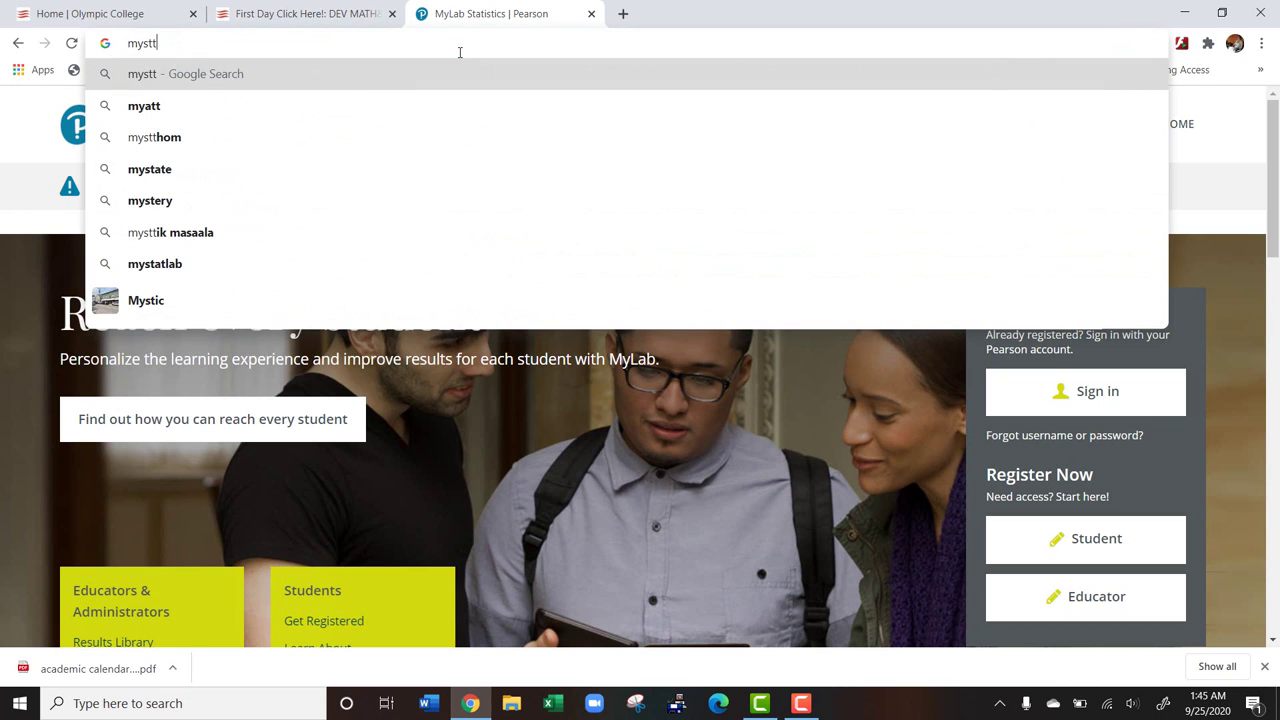
type("atlab.com")
key("Return")
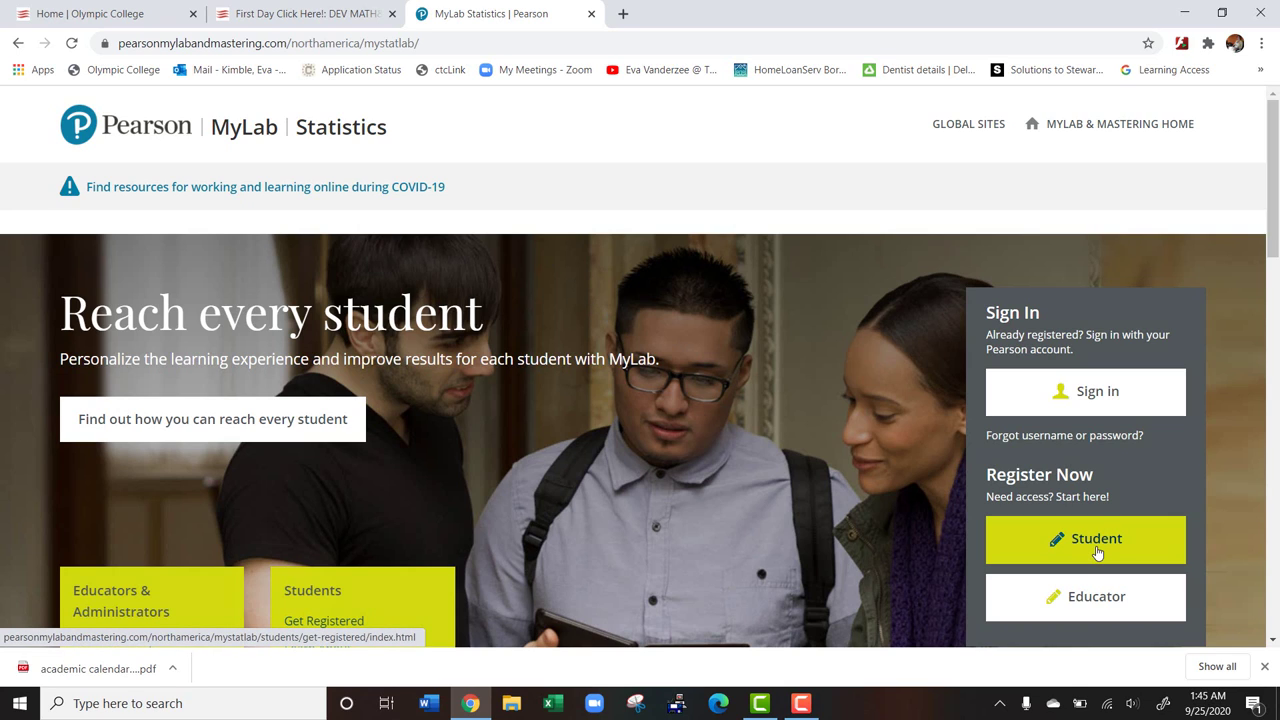
- Start student registration and highlight 'access code' in the third heading
left_click(1081, 553)
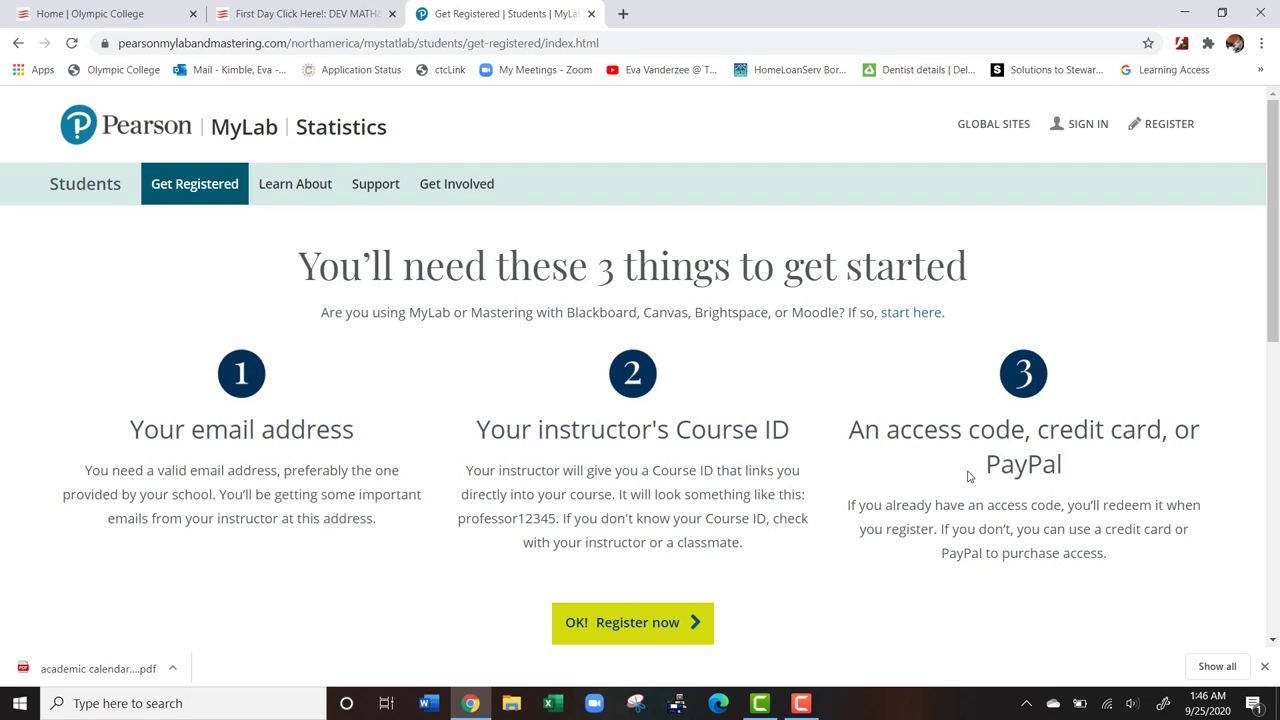
left_click_drag(888, 428, 1026, 436)
left_click(1026, 433)
- Scroll down to reach the Pearson sign-in page with credentials filled in
scroll(870, 410, "down", 1)
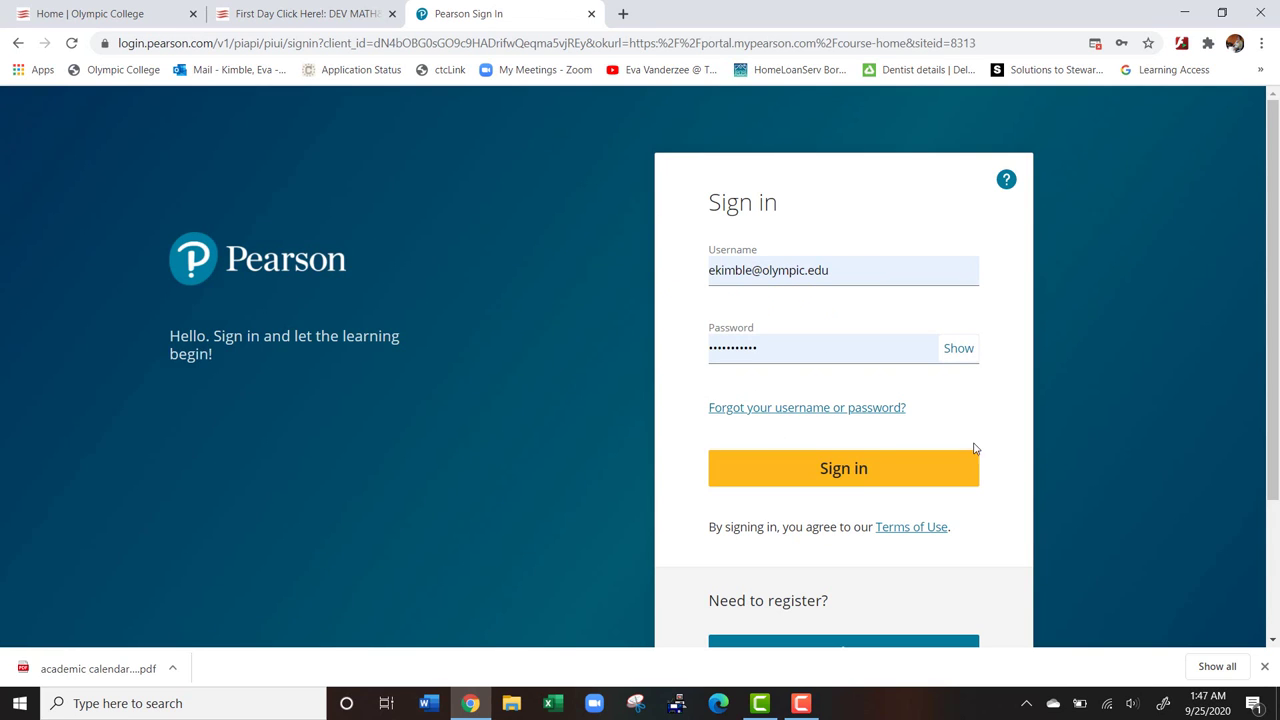
- Sign in and scroll through the Winter 2020 course home calendar and assignments
left_click(911, 477)
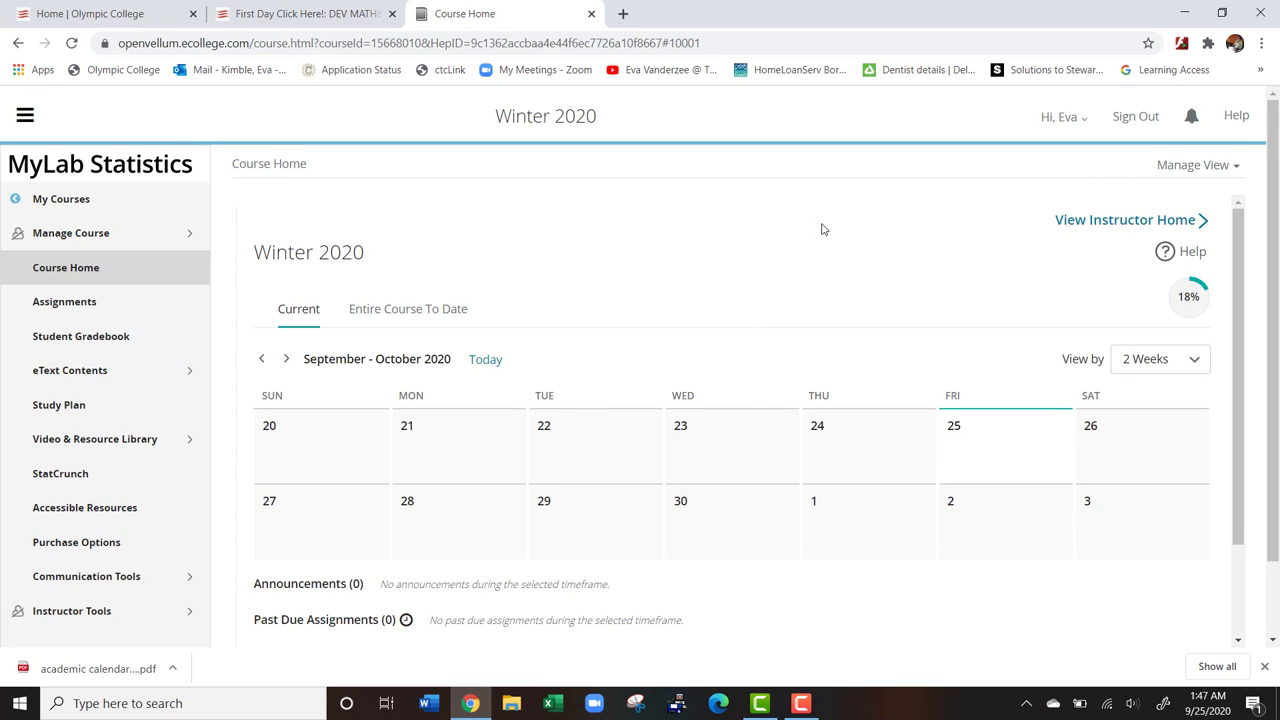
scroll(1230, 456, "down", 1)
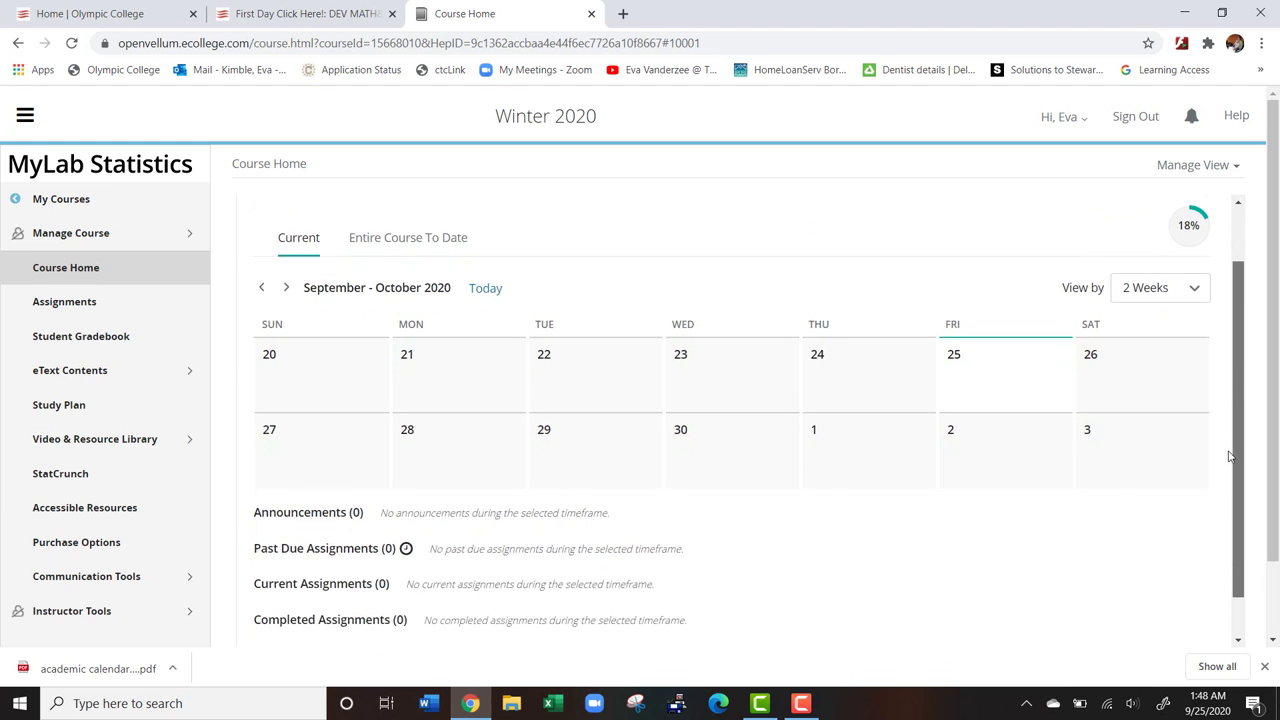
scroll(1230, 456, "down", 1)
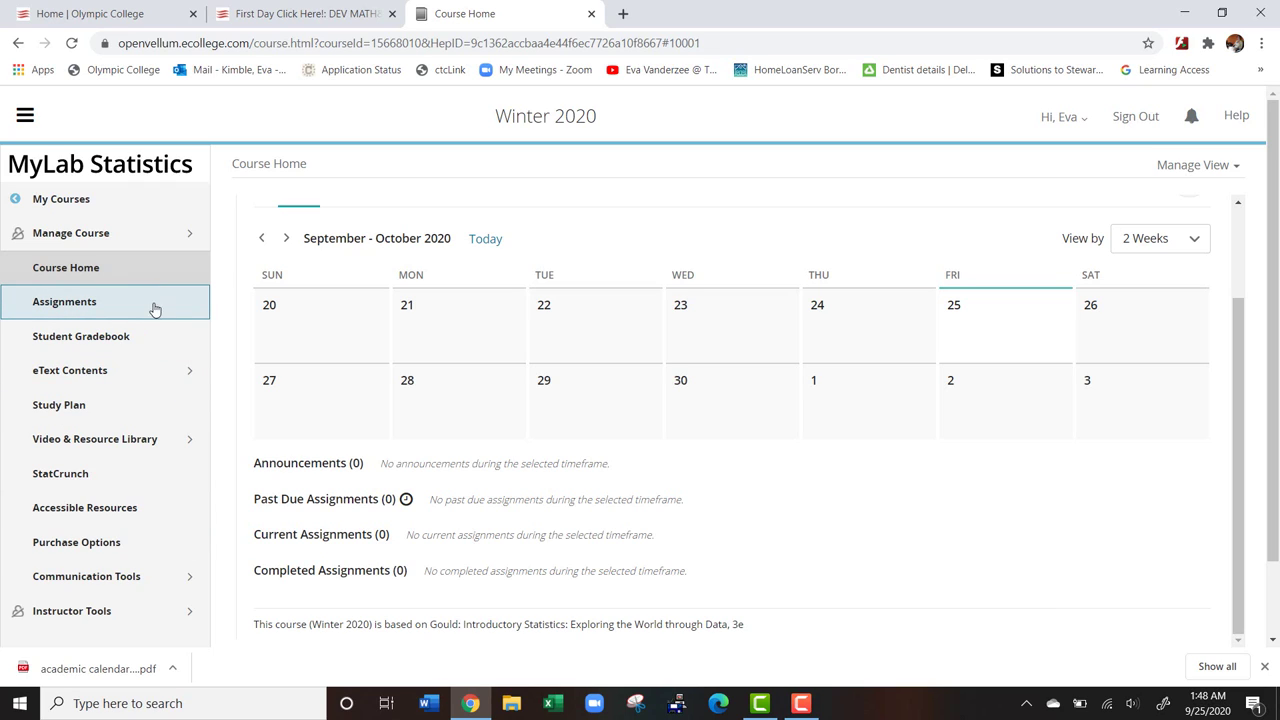
- View the Chapter 1 eText resources, go back to course home, and launch StatCrunch
left_click(140, 374)
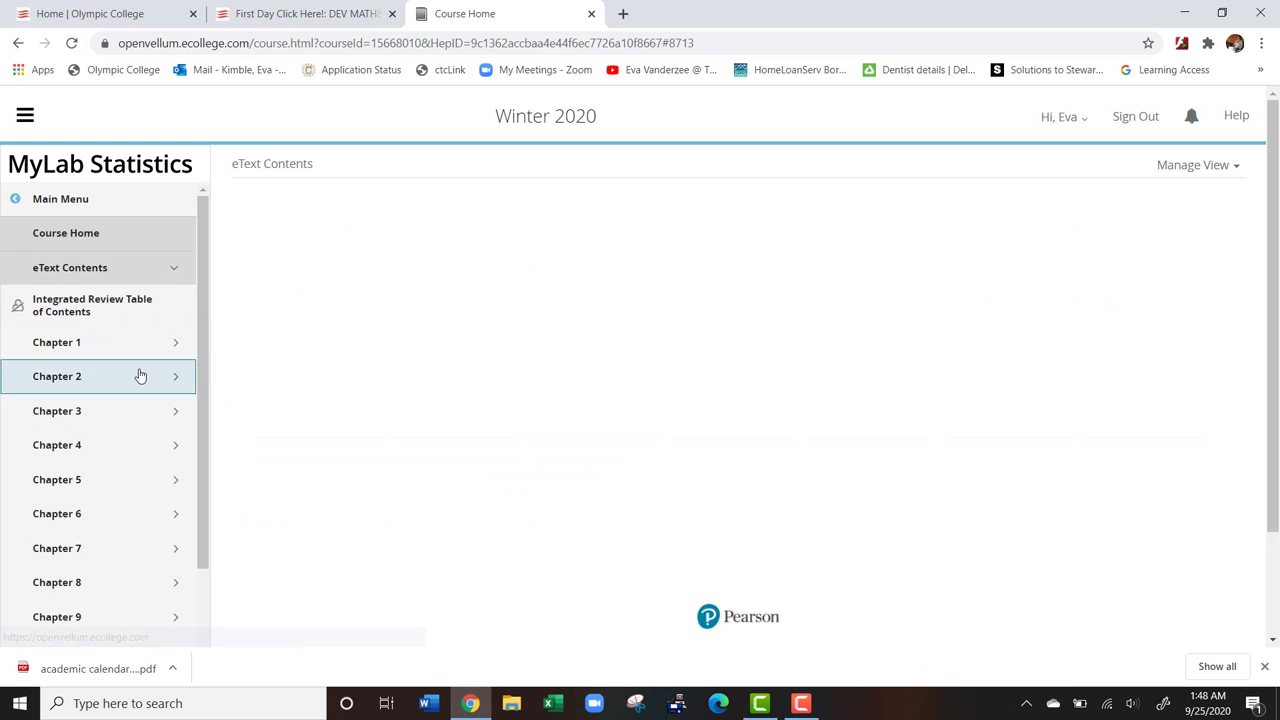
left_click(170, 302)
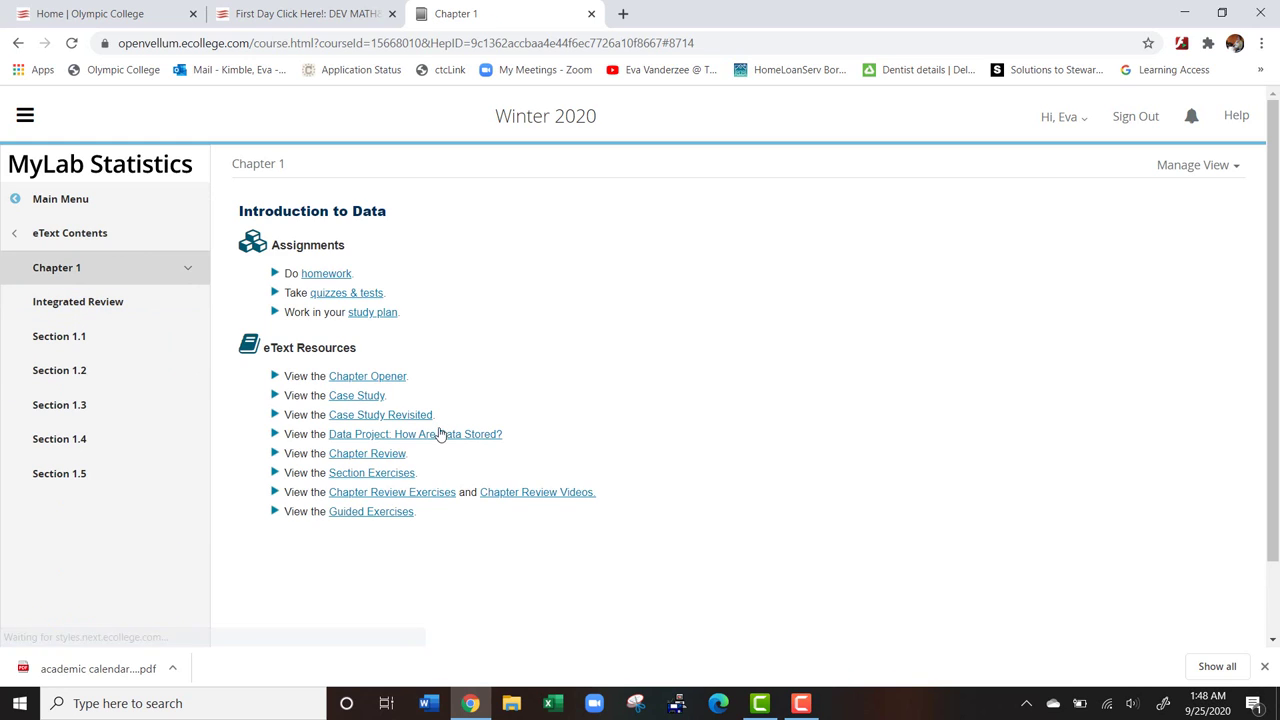
left_click(19, 44)
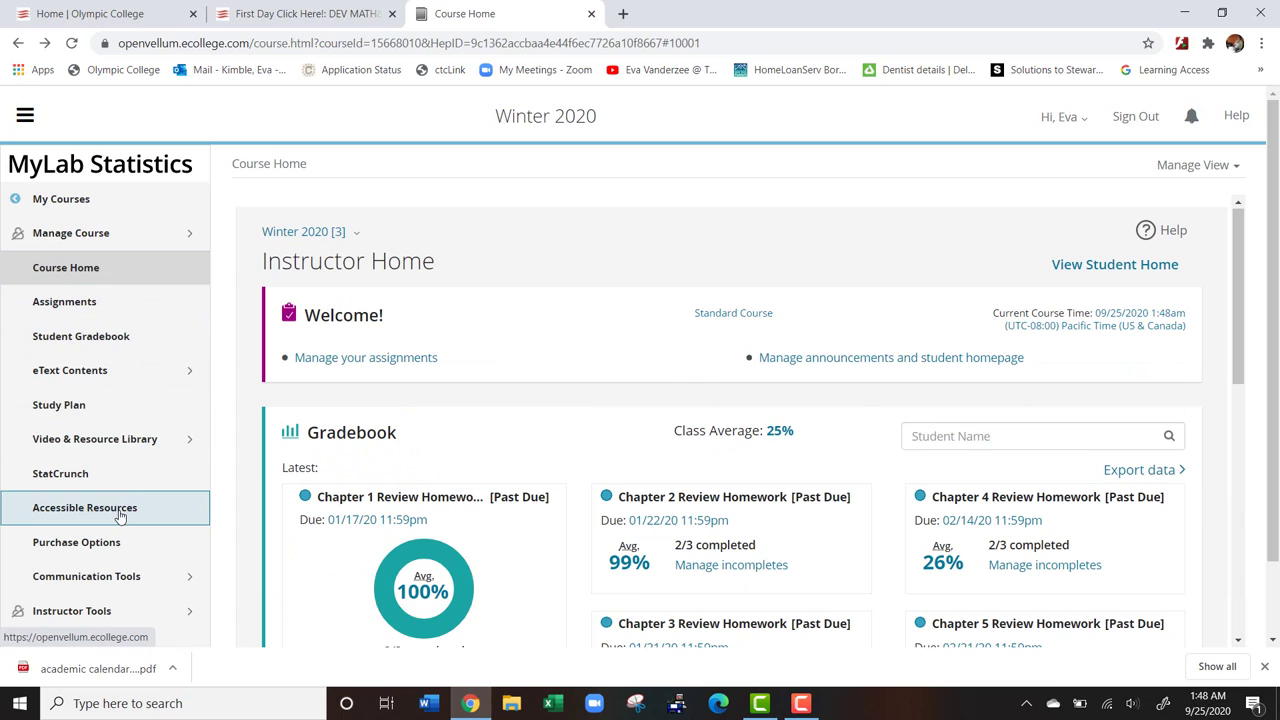
left_click(73, 485)
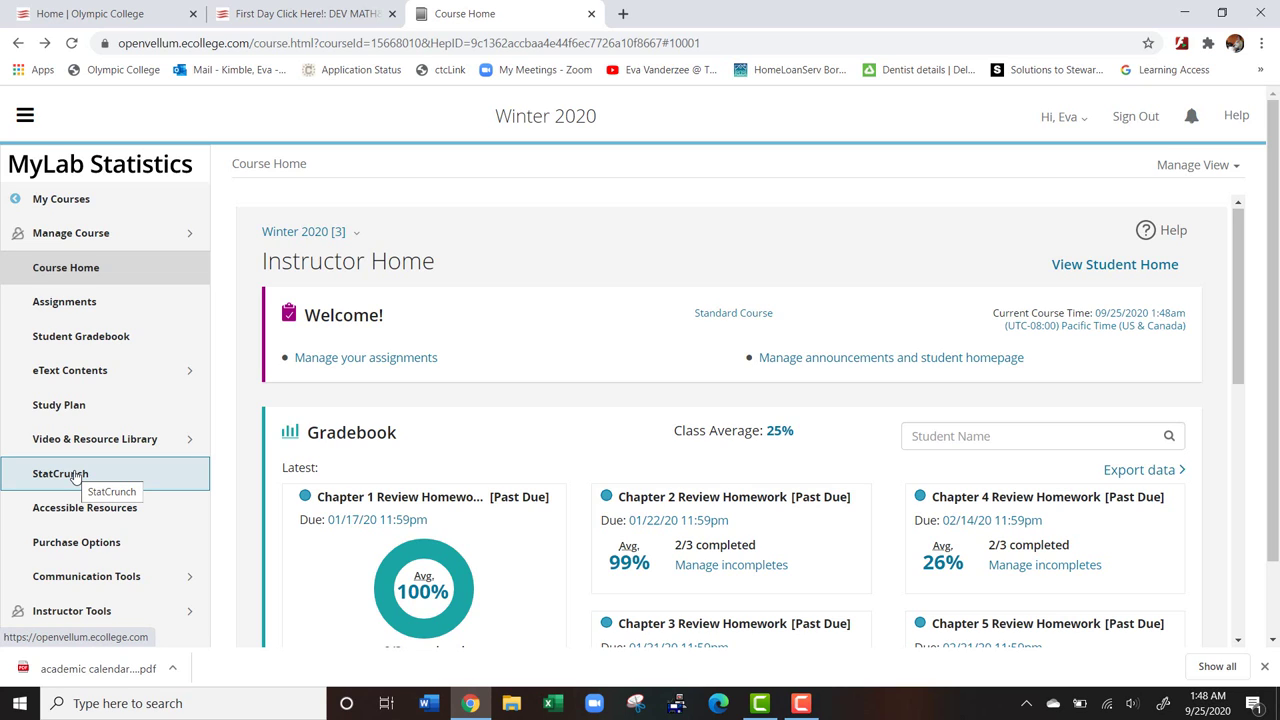
- Open StatCrunch from the course sidebar link in a new tab
left_click(75, 477)
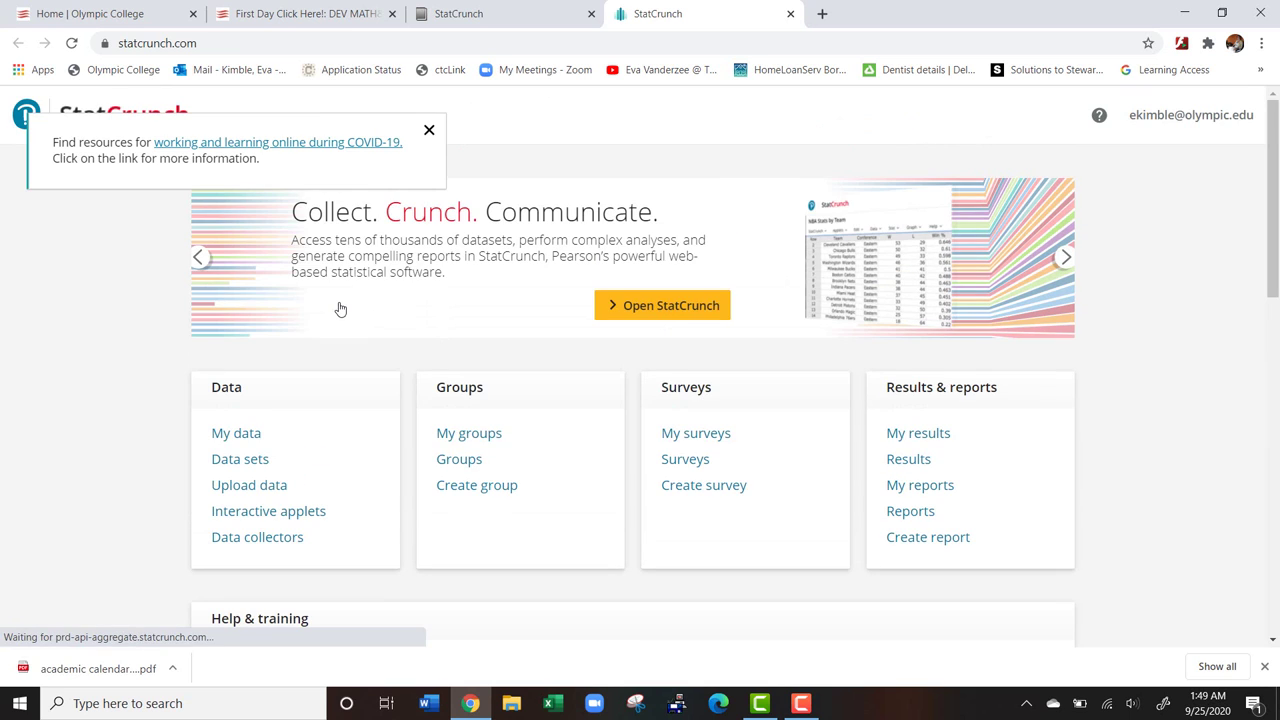
- Launch a blank Untitled StatCrunch data table with empty var1–var16 columns
left_click(656, 318)
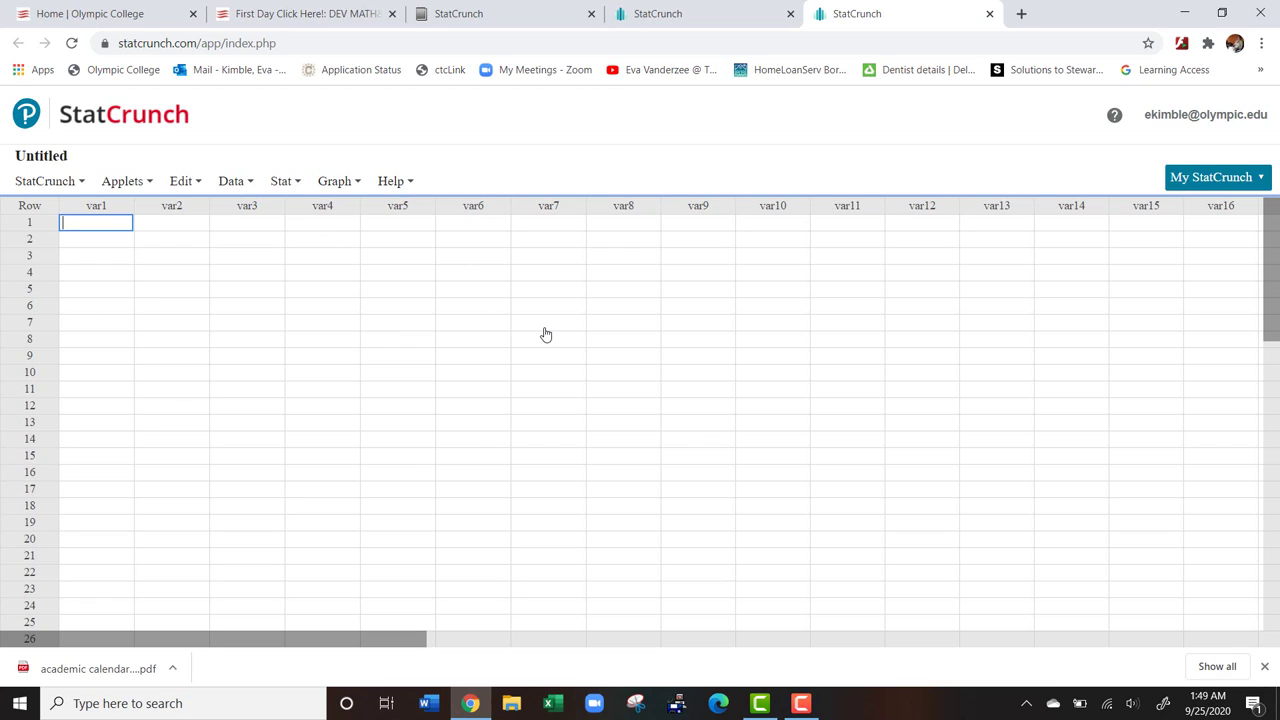
- Enter the values 5, 6, 4, 7 and 8 down the var1 column
type("5")
key("Return")
type("6")
key("Return")
type("4")
key("Return")
type("8")
key("Return")
- Browse the Applets and Graph menus, then bring up the Stat > Summary Stats options
left_click(122, 181)
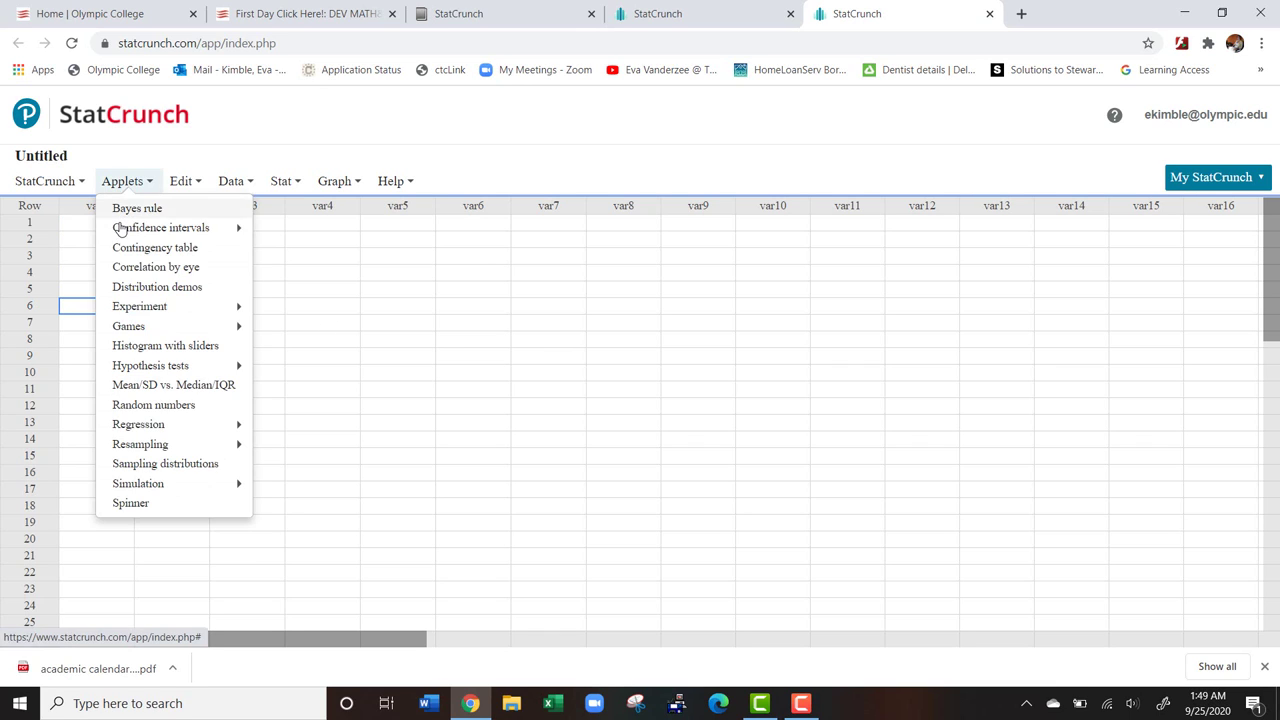
left_click(312, 125)
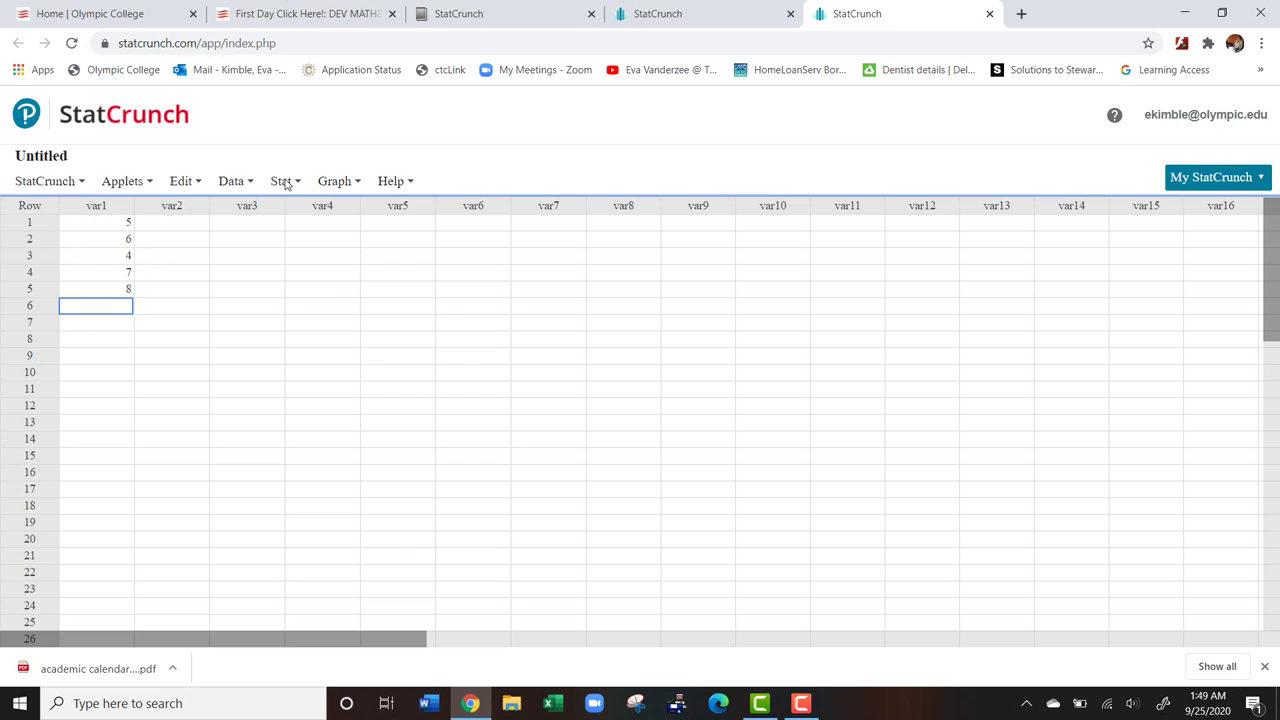
left_click(316, 186)
left_click(295, 190)
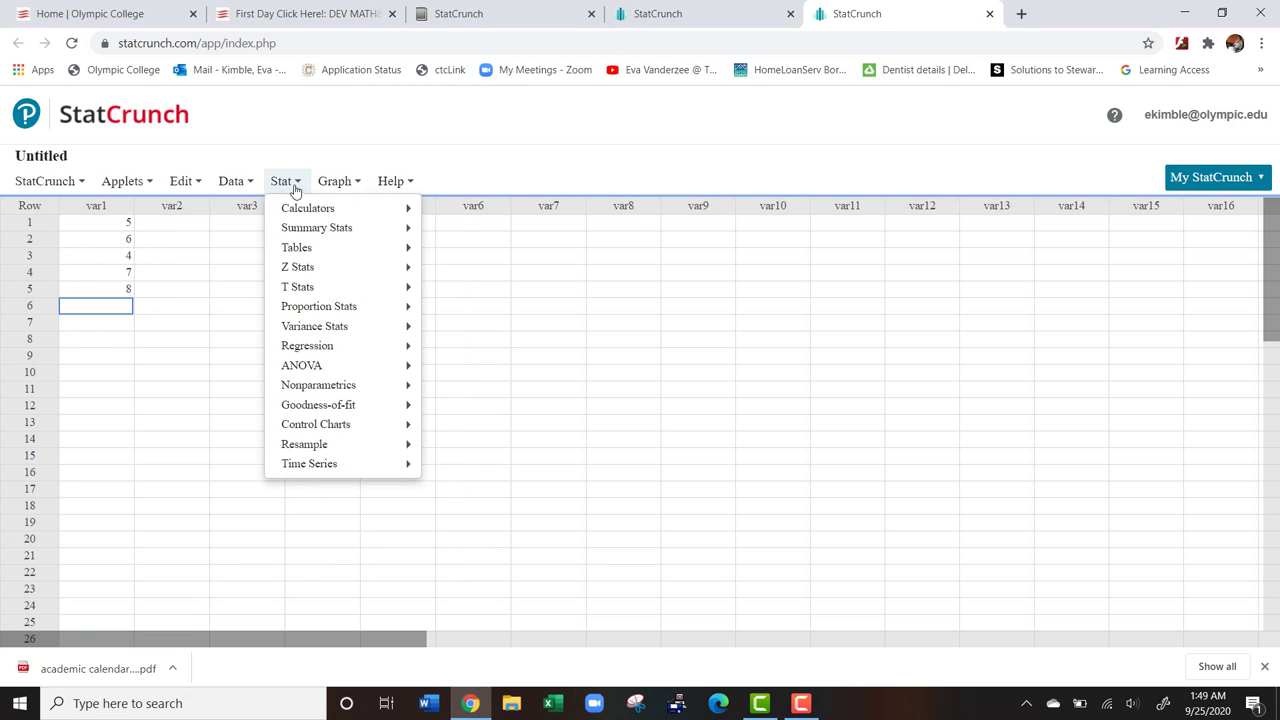
mouse_move(300, 230)
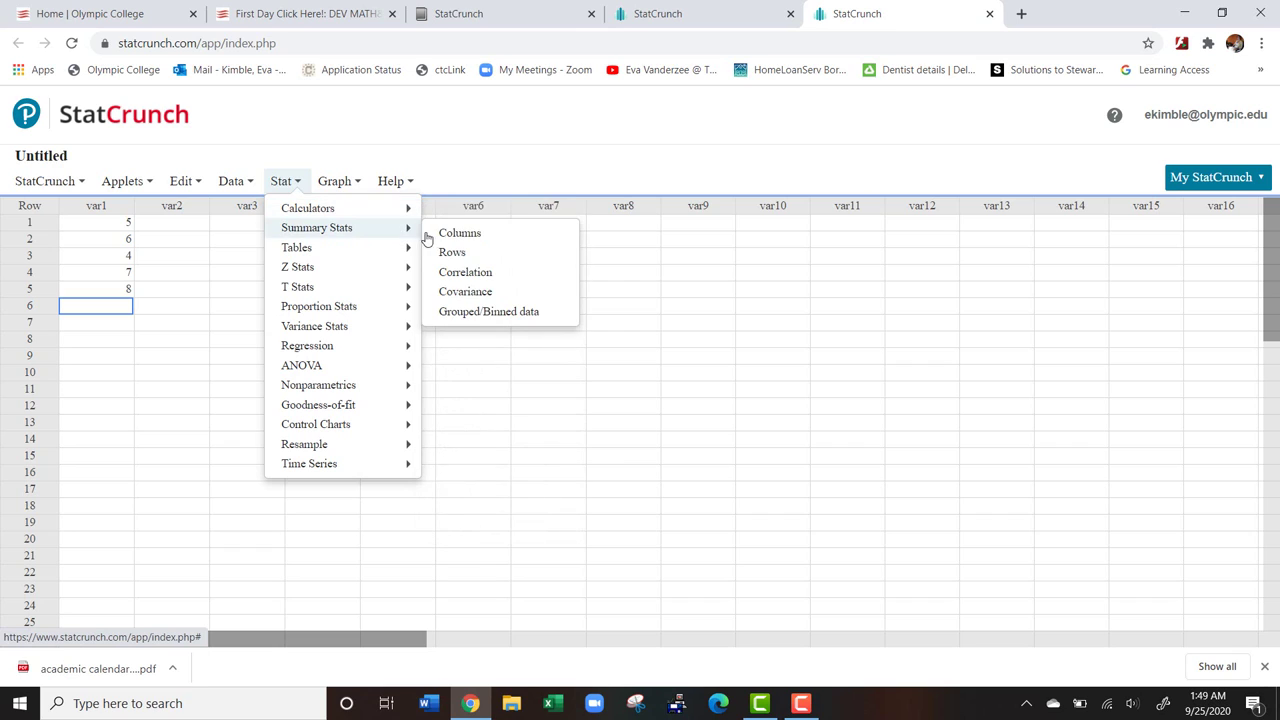
- Compute column summary stats for var1 (mean 6, variance 2.5, median 6) and centre the results
left_click(455, 233)
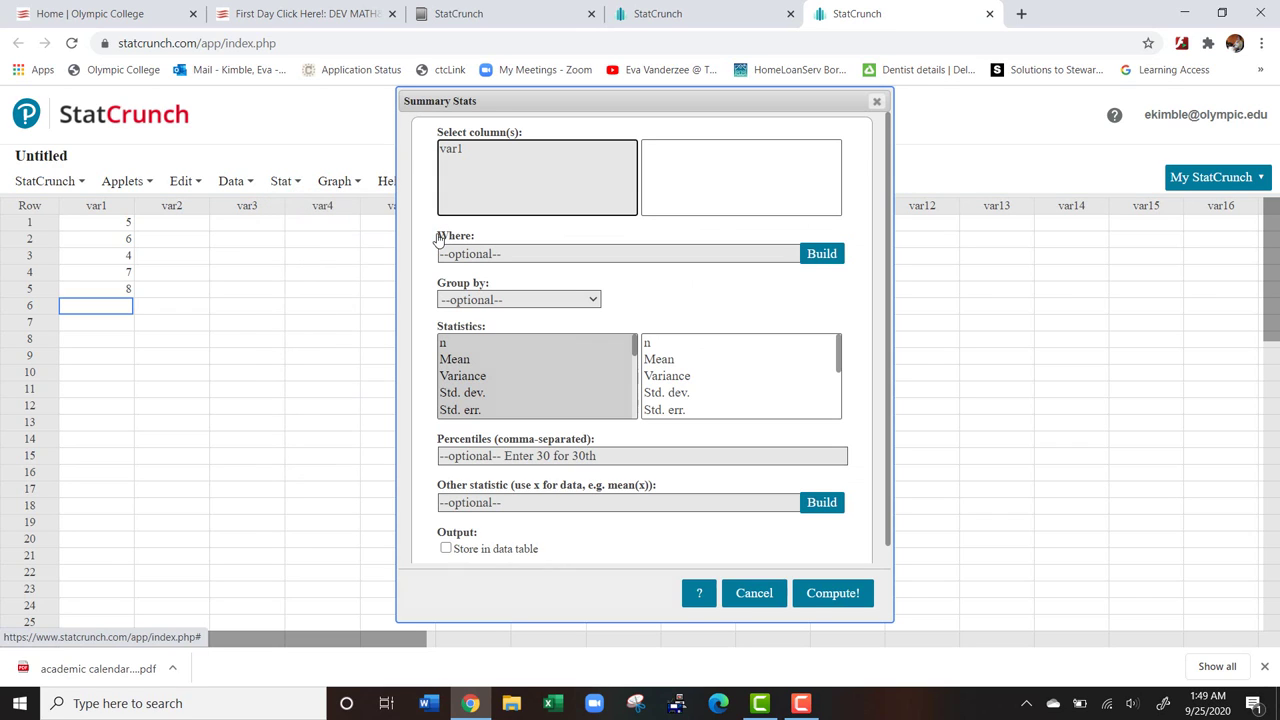
left_click(490, 150)
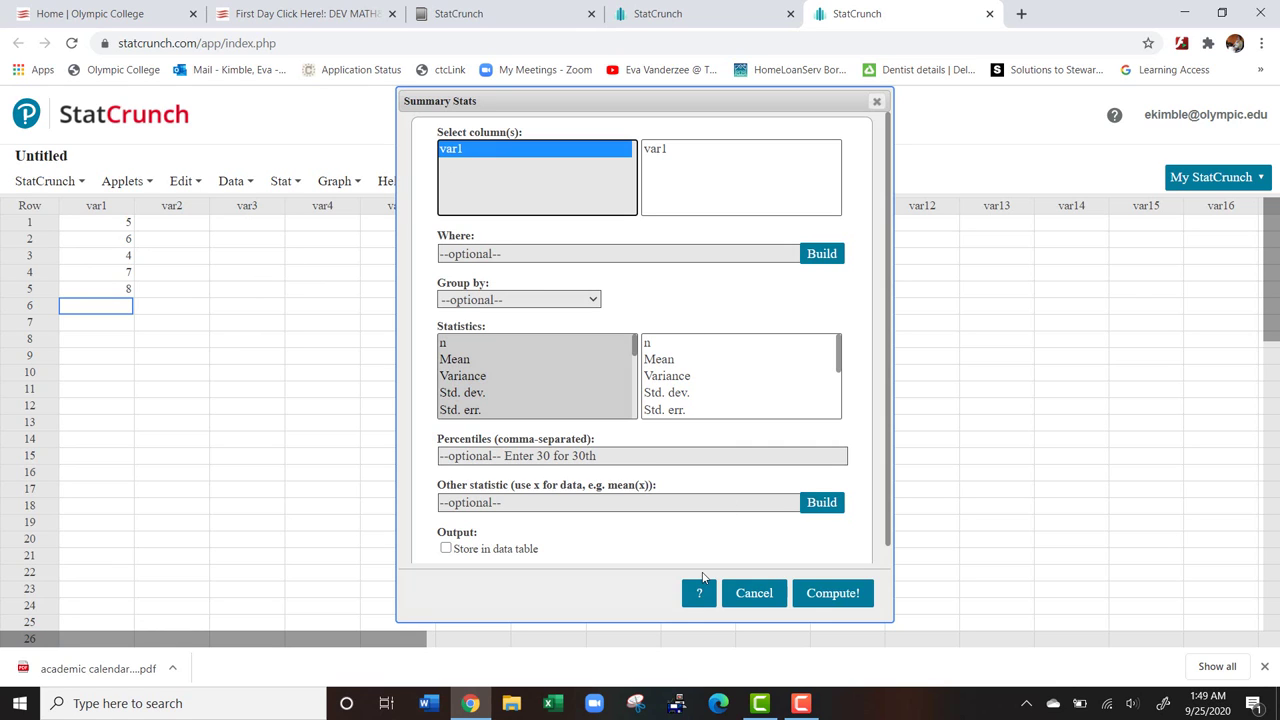
left_click(817, 603)
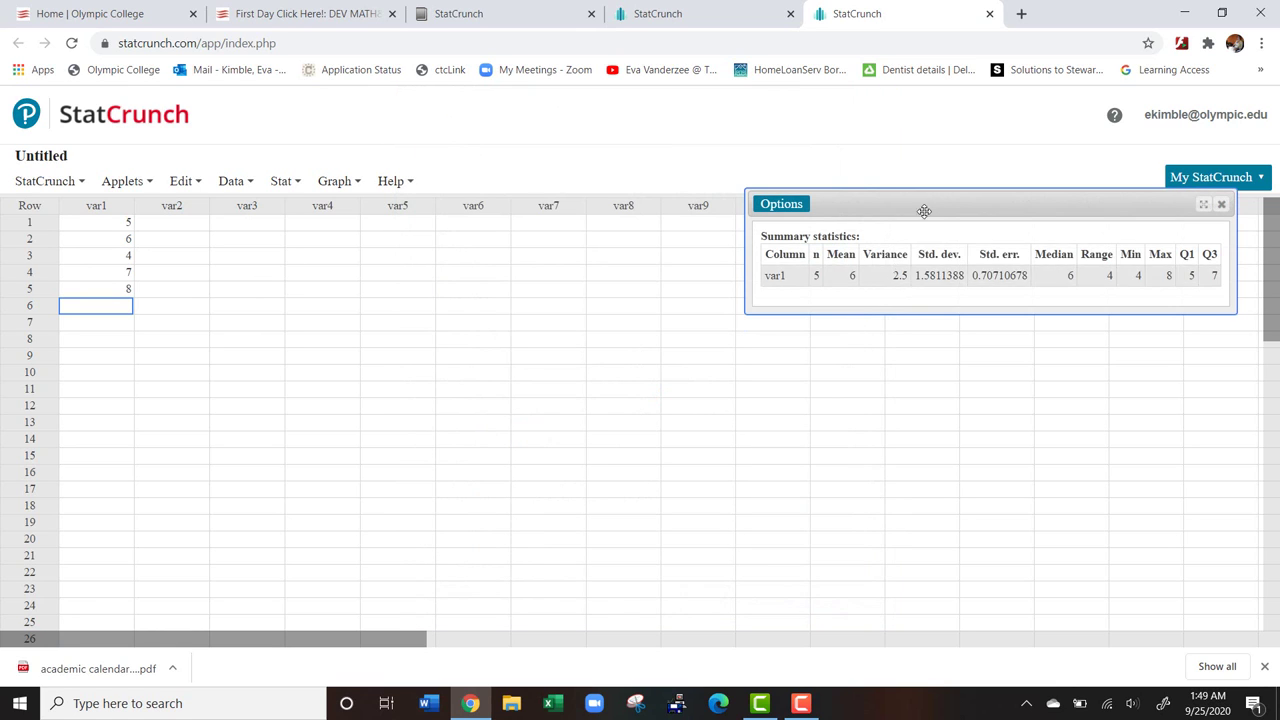
left_click_drag(924, 211, 535, 224)
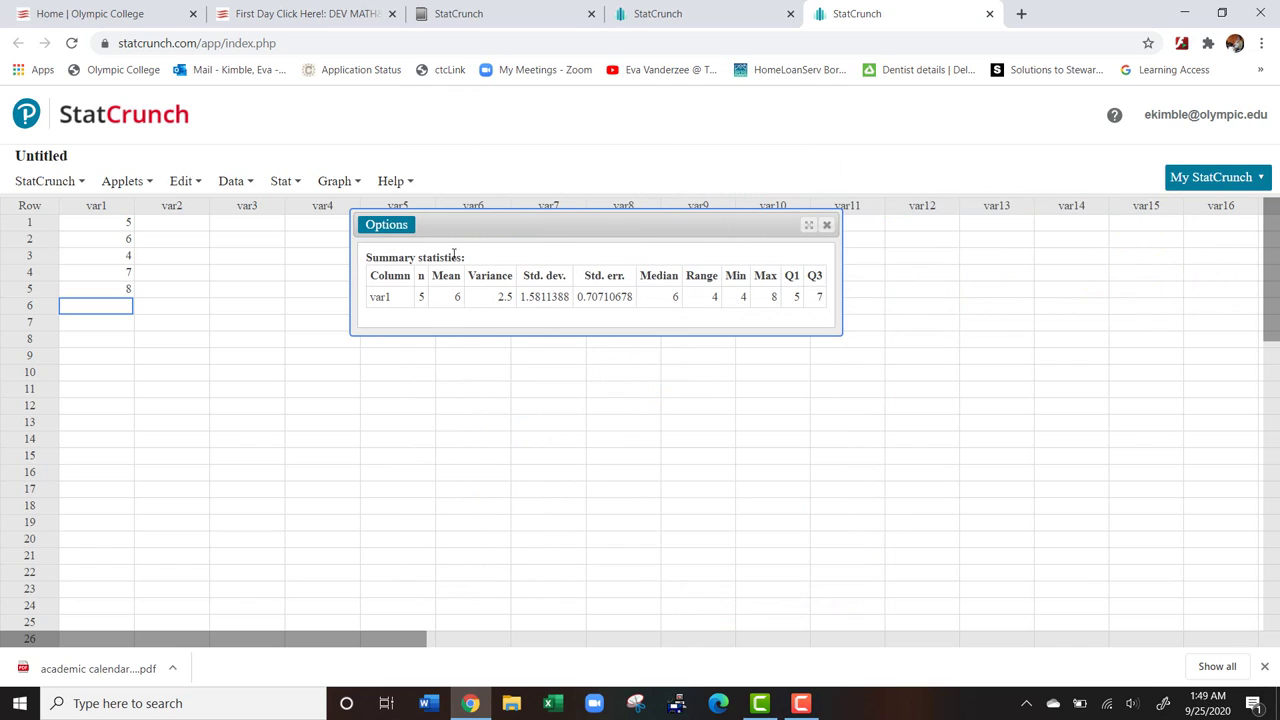
left_click(458, 297)
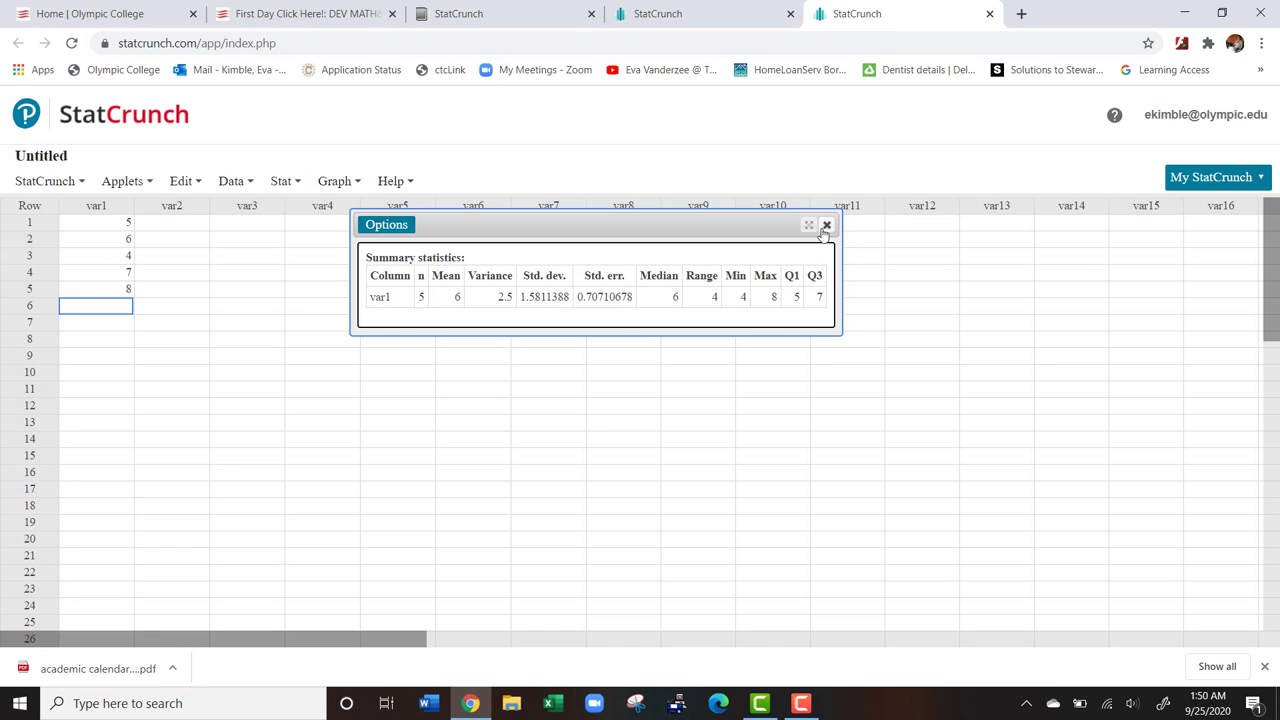
- Close the summary statistics window and look through the Stat, Help and Applets menus
left_click(826, 226)
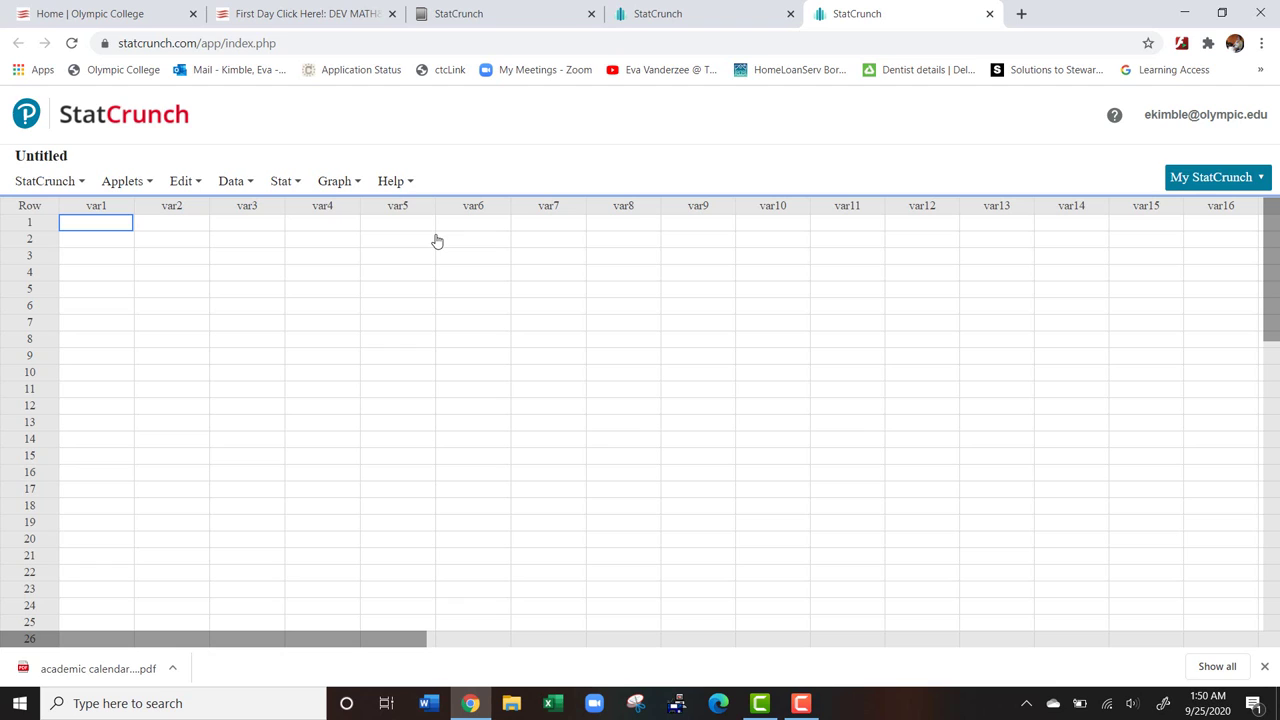
left_click(290, 188)
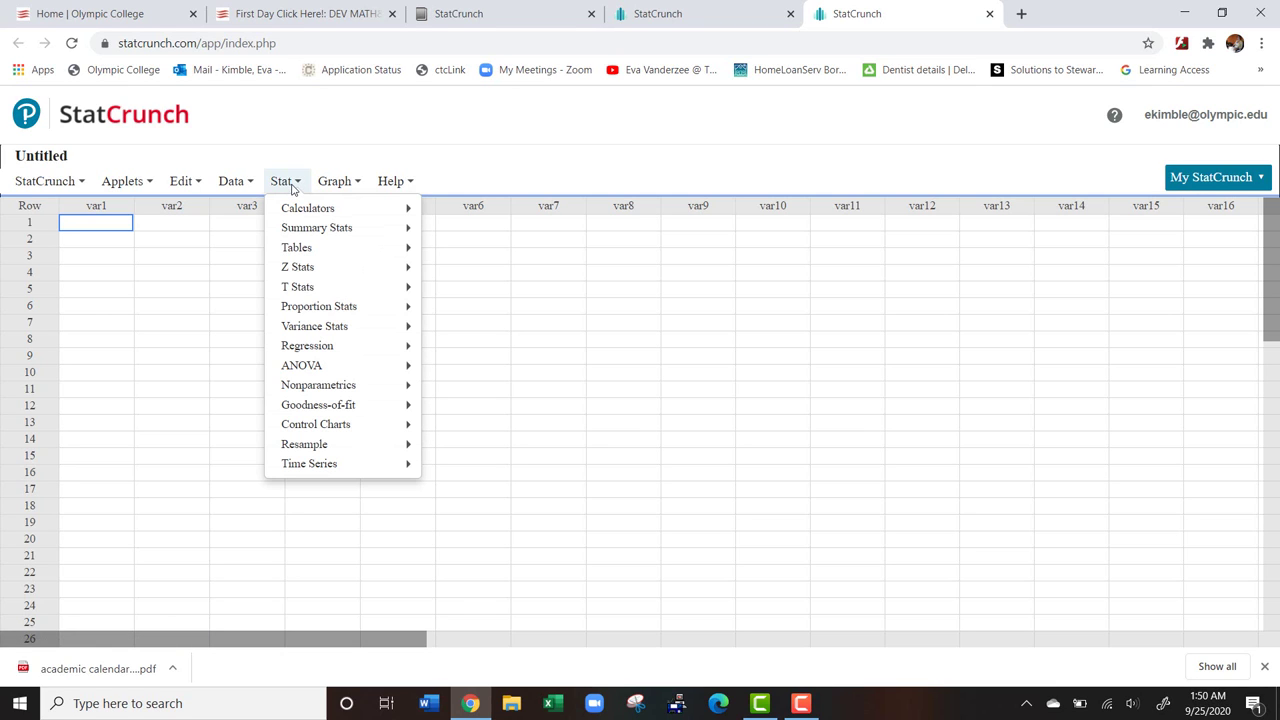
mouse_move(405, 181)
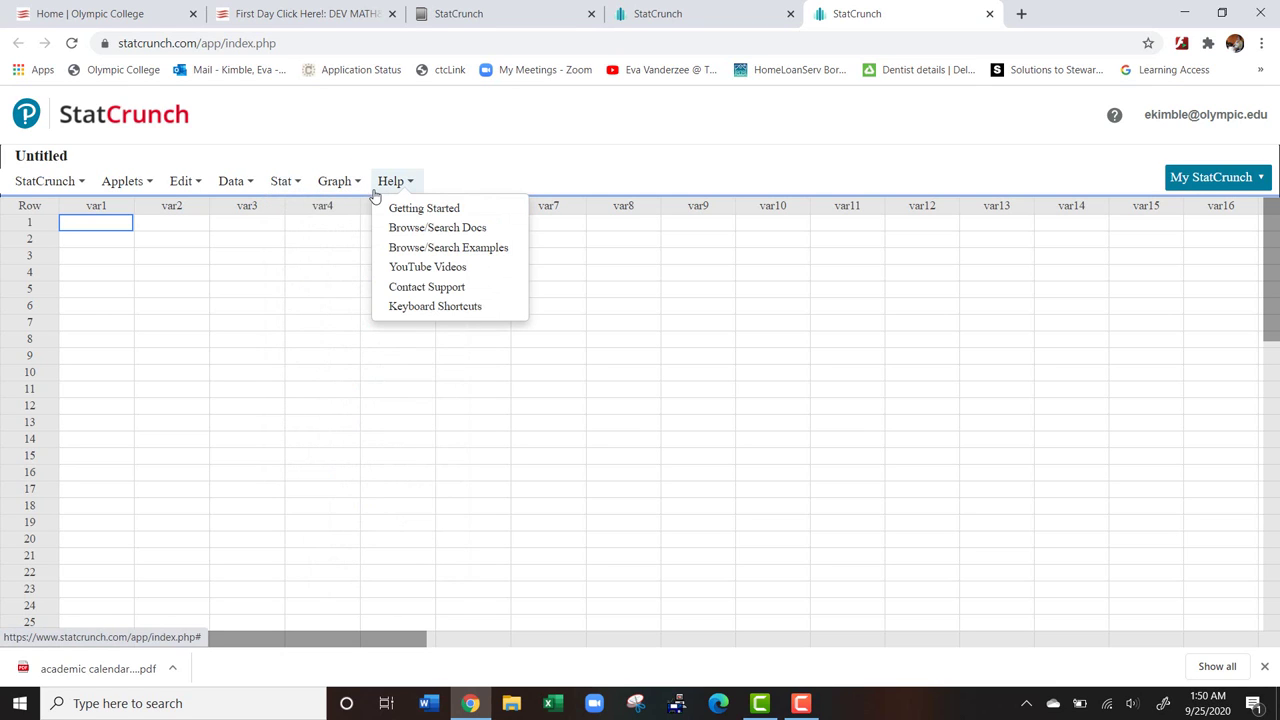
mouse_move(125, 183)
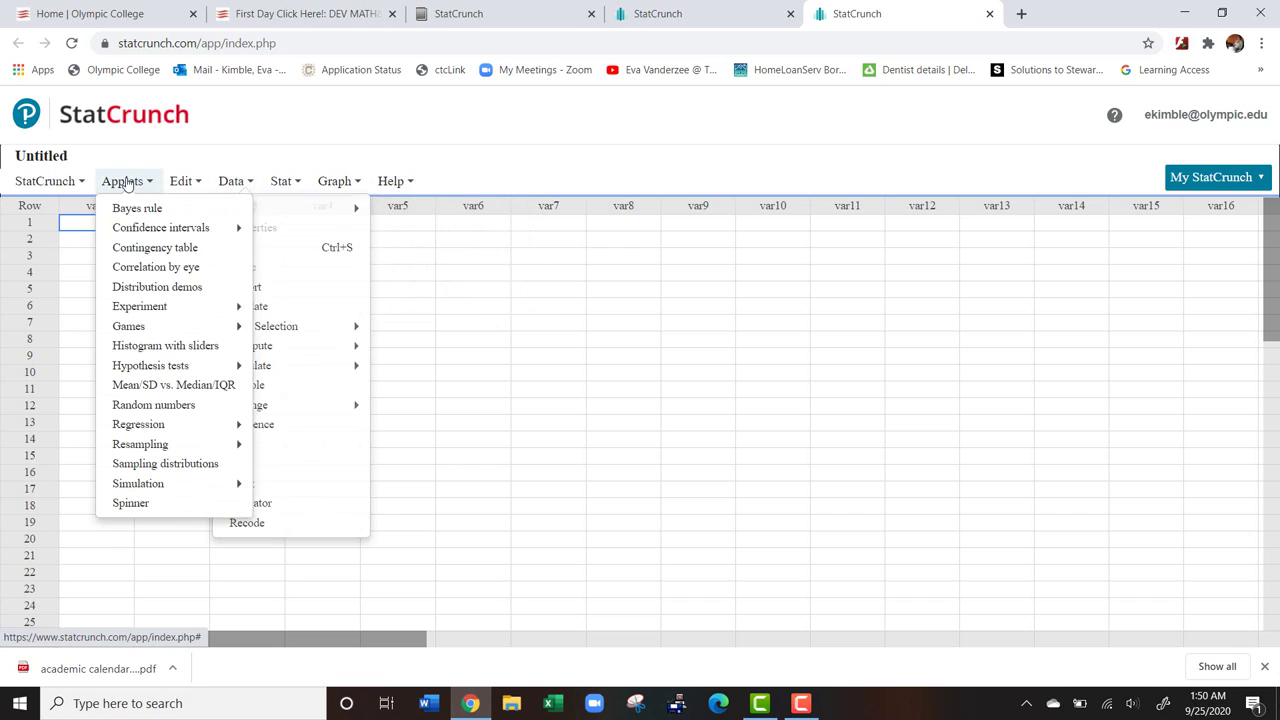